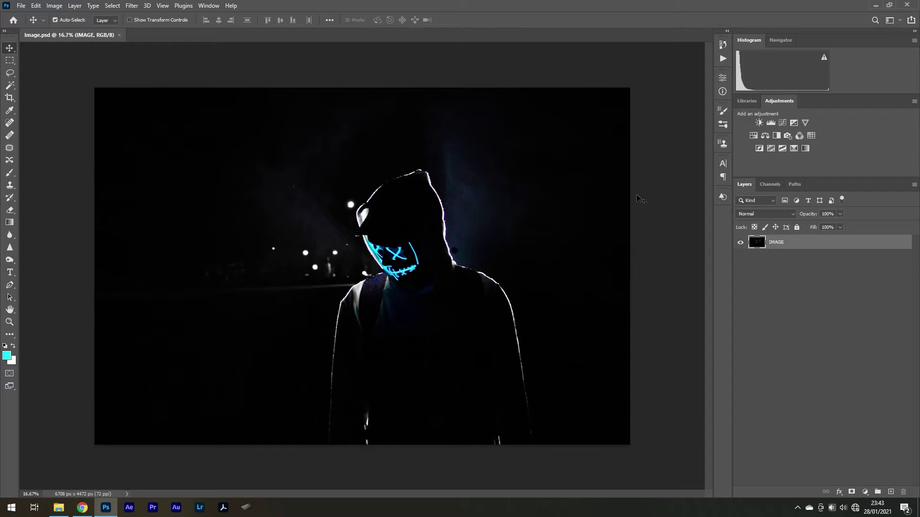
Show the Timeline panel and create a frame animation from the hooded-figure photo.
{"action": "left_click", "coordinate": [210, 6]}
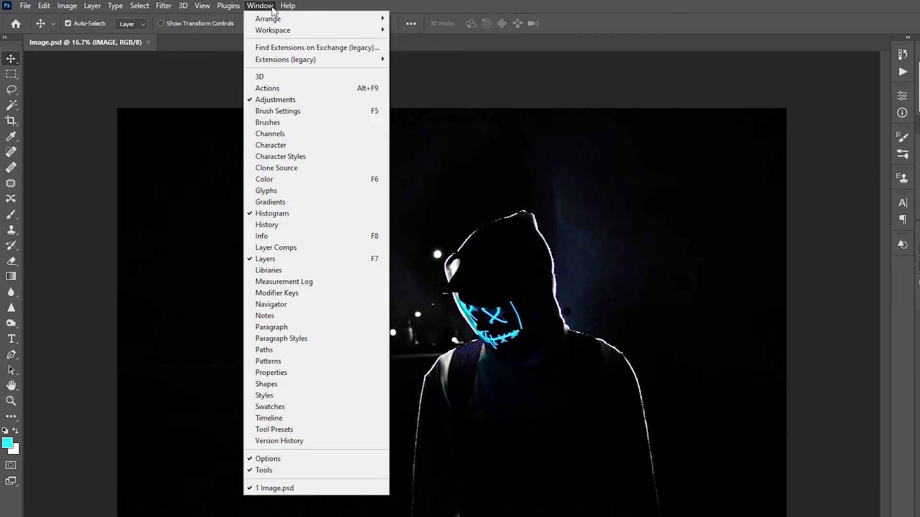
{"action": "left_click", "coordinate": [293, 419]}
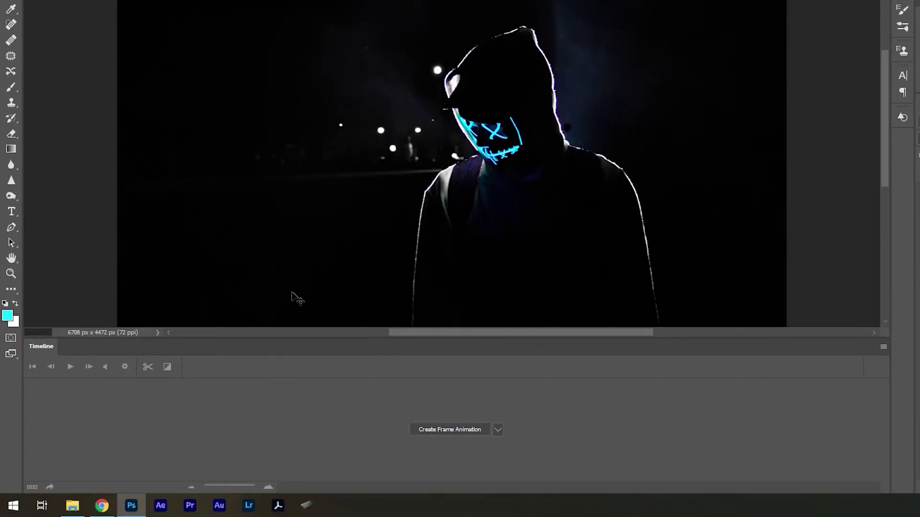
{"action": "left_click", "coordinate": [498, 429]}
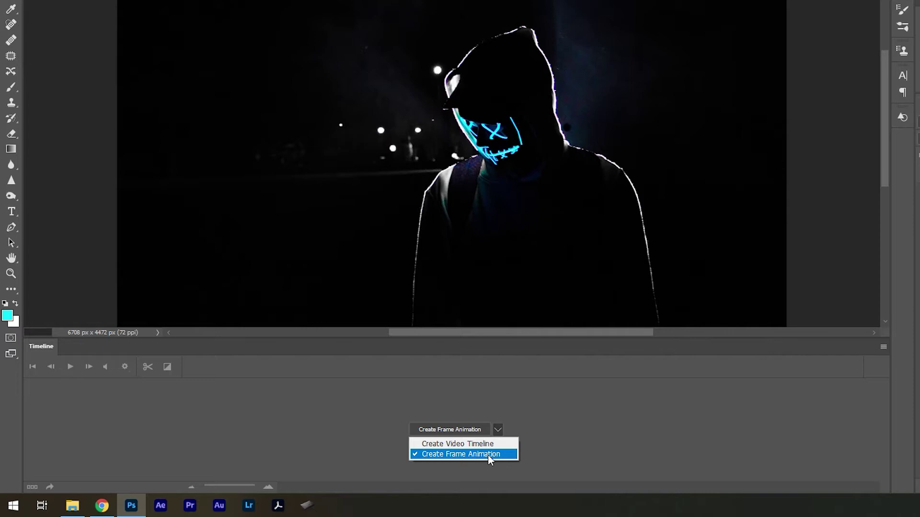
{"action": "left_click", "coordinate": [488, 455]}
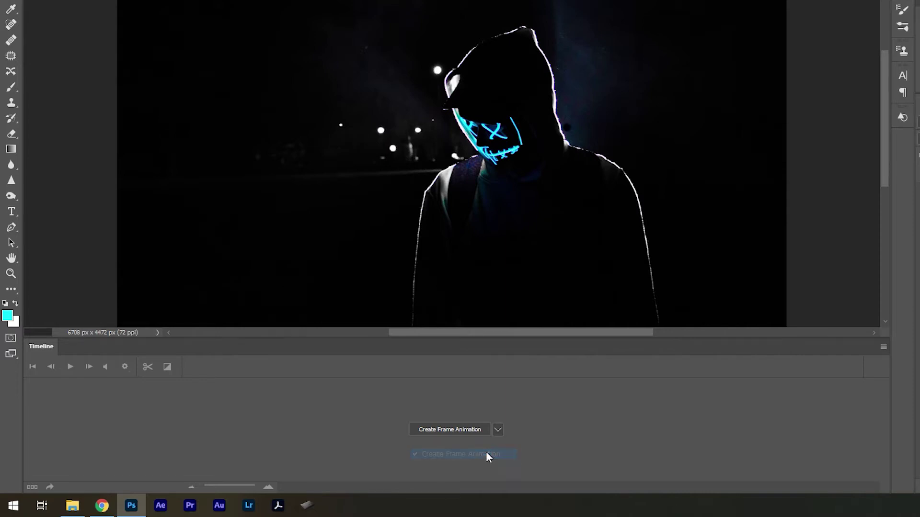
{"action": "left_click", "coordinate": [462, 429]}
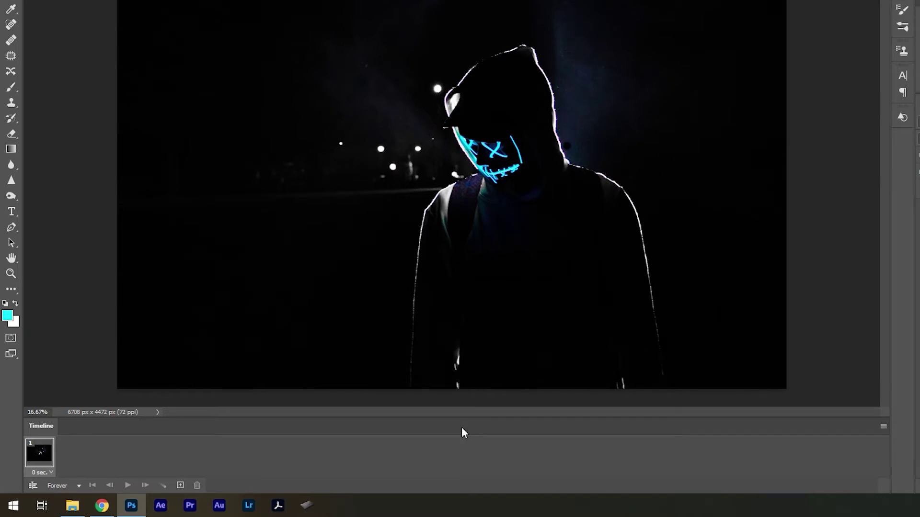
Set frame 1's delay to 0.00 seconds and the looping option to Forever.
{"action": "left_click", "coordinate": [50, 472]}
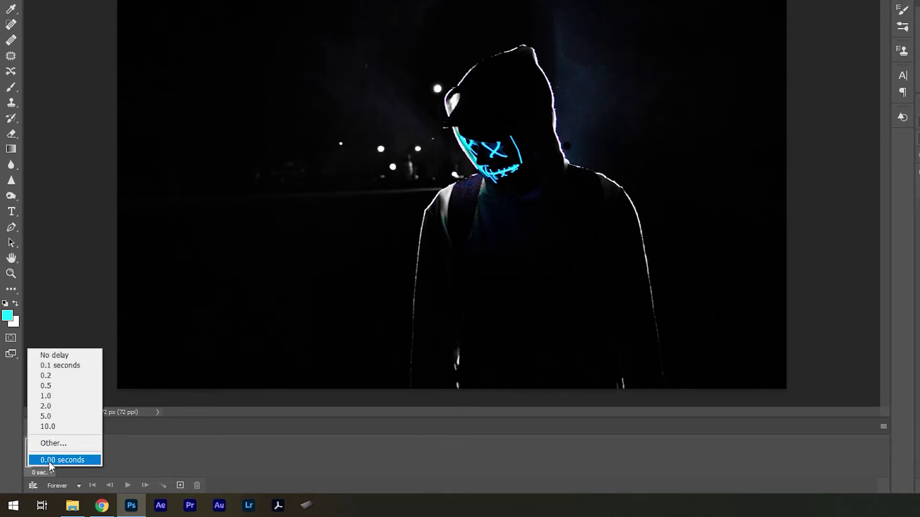
{"action": "left_click", "coordinate": [49, 461]}
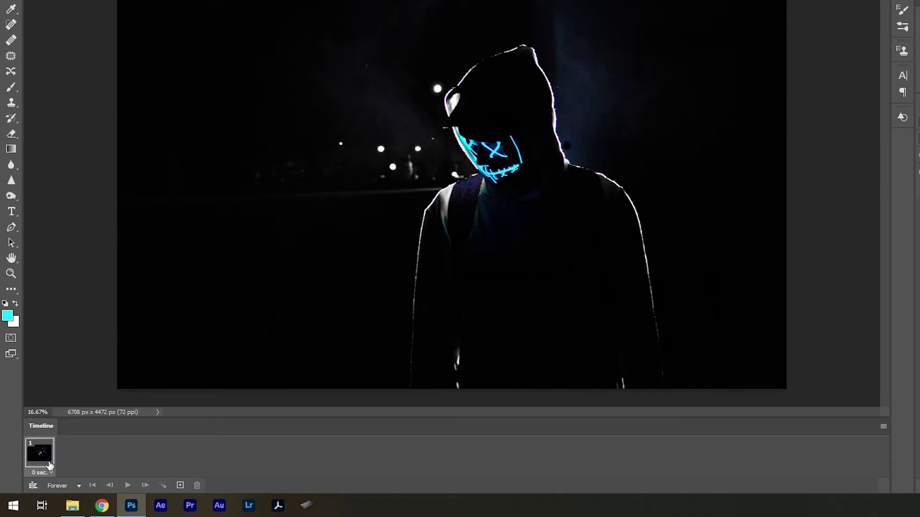
{"action": "left_click", "coordinate": [56, 485]}
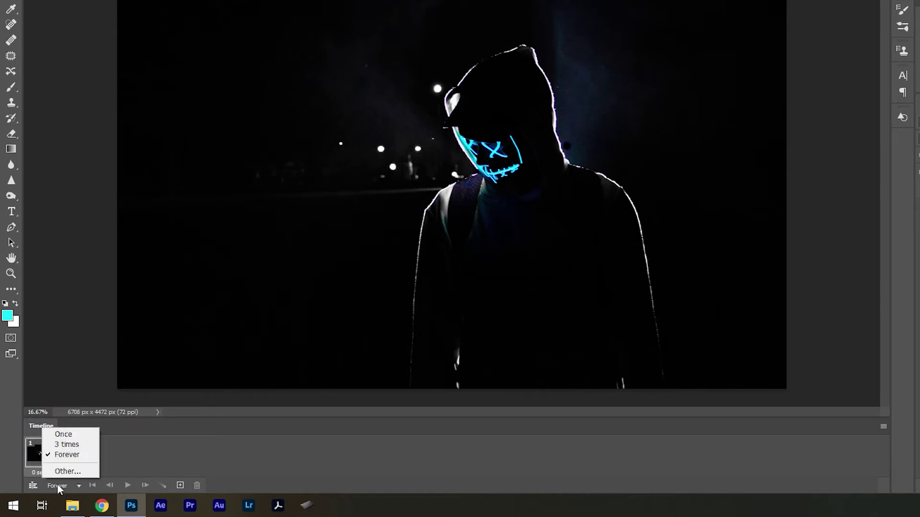
{"action": "left_click", "coordinate": [71, 455]}
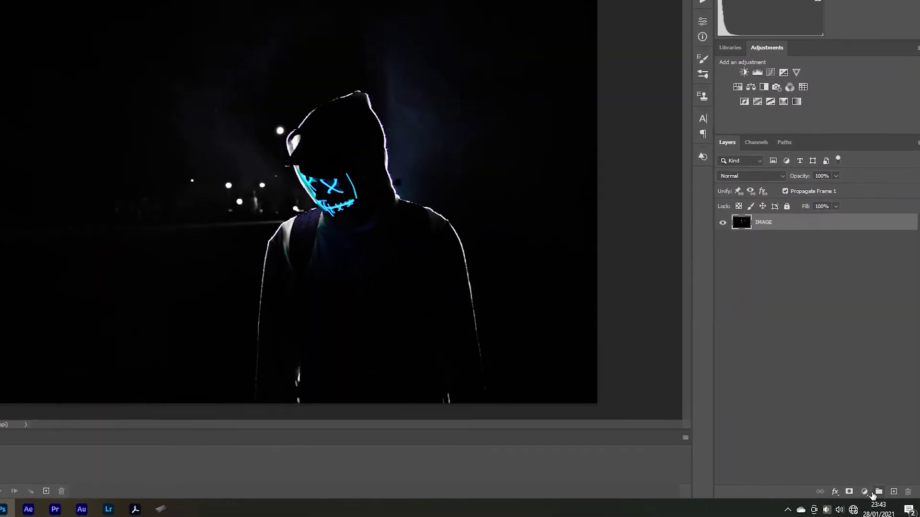
Paint a cyan outline around the hoodie and hood on a new Layer 1.
{"action": "left_click", "coordinate": [894, 492]}
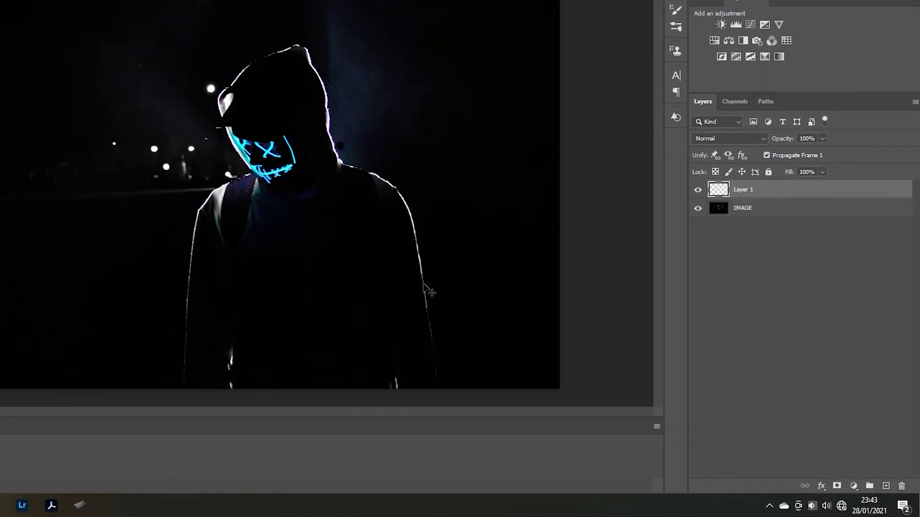
{"action": "mouse_move", "coordinate": [437, 390]}
{"action": "left_mouse_down"}
{"action": "mouse_move", "coordinate": [408, 226]}
{"action": "mouse_move", "coordinate": [383, 185]}
{"action": "left_mouse_up"}
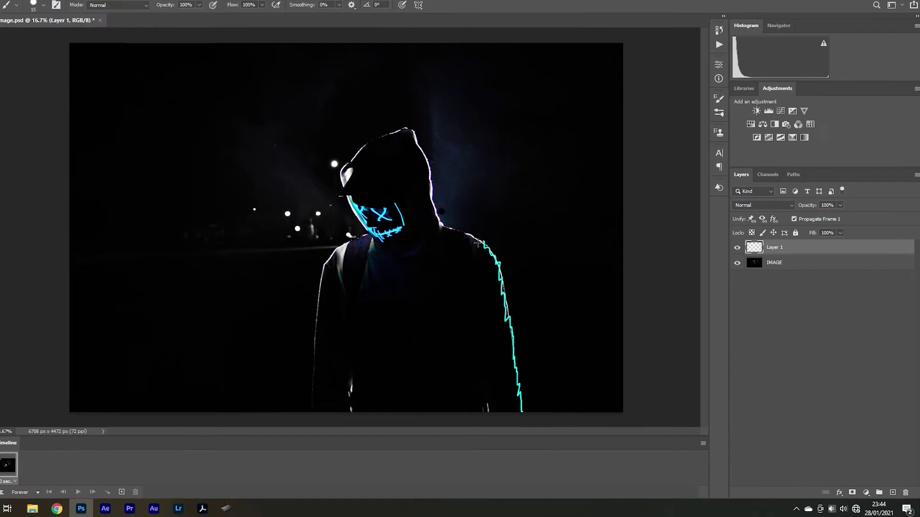
{"action": "mouse_move", "coordinate": [478, 242]}
{"action": "left_mouse_down"}
{"action": "mouse_move", "coordinate": [429, 212]}
{"action": "mouse_move", "coordinate": [417, 139]}
{"action": "mouse_move", "coordinate": [375, 142]}
{"action": "mouse_move", "coordinate": [342, 176]}
{"action": "left_mouse_up"}
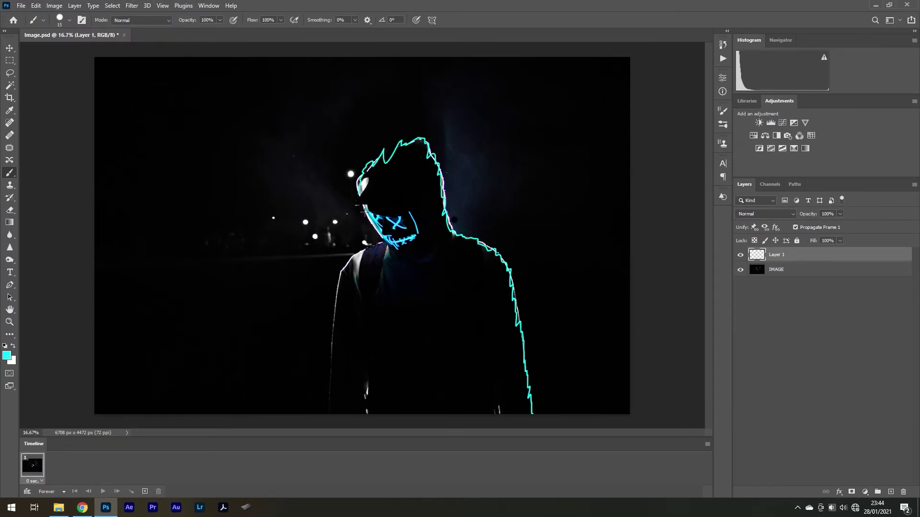
{"action": "mouse_move", "coordinate": [364, 211]}
{"action": "left_mouse_down"}
{"action": "mouse_move", "coordinate": [385, 240]}
{"action": "mouse_move", "coordinate": [347, 261]}
{"action": "mouse_move", "coordinate": [335, 288]}
{"action": "mouse_move", "coordinate": [326, 415]}
{"action": "left_mouse_up"}
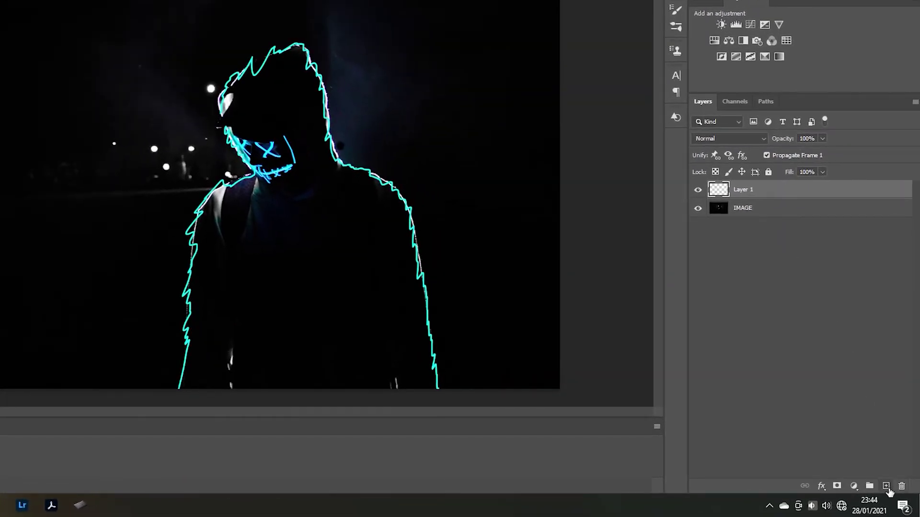
Trace further cyan outlines on new layers, hiding the previous outline layer each time.
{"action": "left_click", "coordinate": [885, 487]}
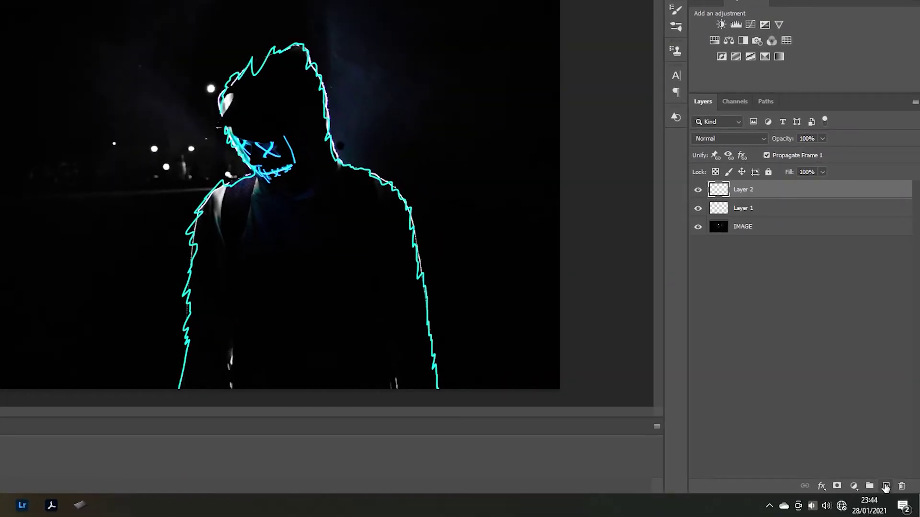
{"action": "left_click", "coordinate": [698, 207]}
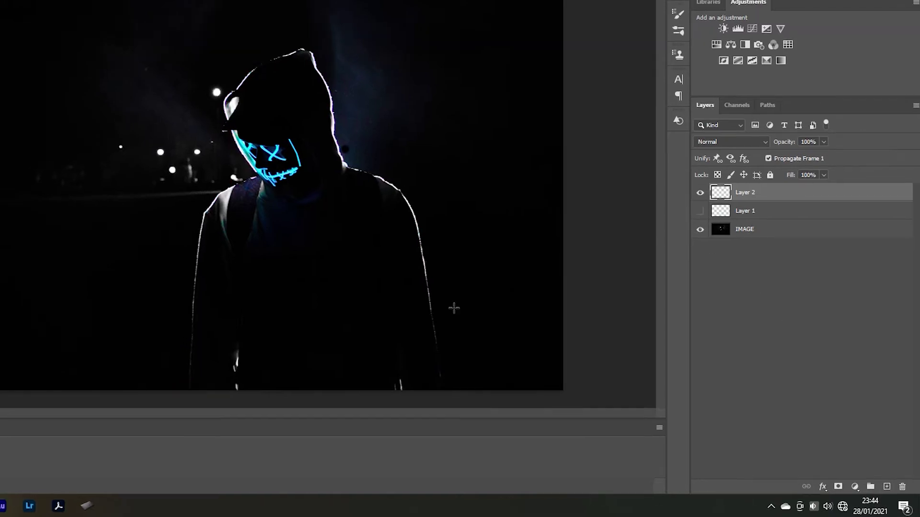
{"action": "mouse_move", "coordinate": [436, 386]}
{"action": "left_mouse_down"}
{"action": "mouse_move", "coordinate": [401, 207]}
{"action": "mouse_move", "coordinate": [341, 163]}
{"action": "left_mouse_up"}
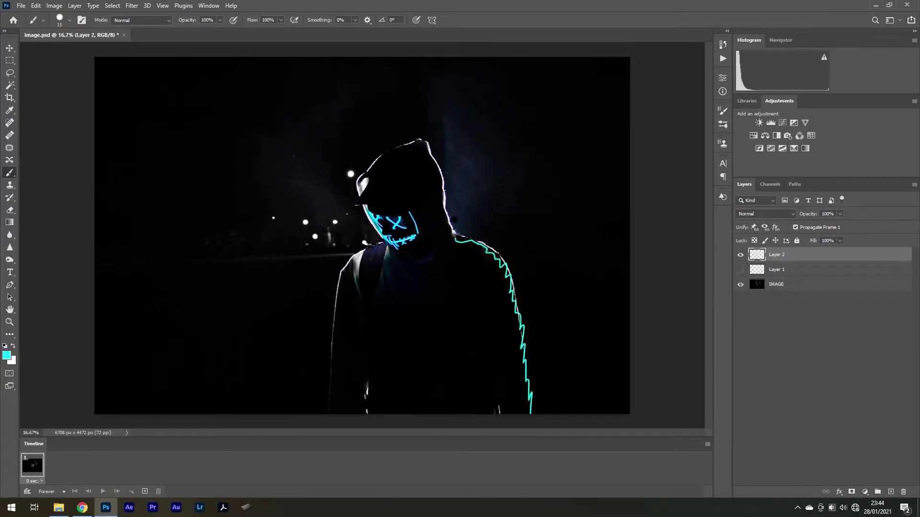
{"action": "mouse_move", "coordinate": [453, 234]}
{"action": "left_mouse_down"}
{"action": "mouse_move", "coordinate": [423, 143]}
{"action": "mouse_move", "coordinate": [366, 172]}
{"action": "mouse_move", "coordinate": [365, 219]}
{"action": "mouse_move", "coordinate": [376, 237]}
{"action": "mouse_move", "coordinate": [347, 259]}
{"action": "mouse_move", "coordinate": [335, 376]}
{"action": "left_mouse_up"}
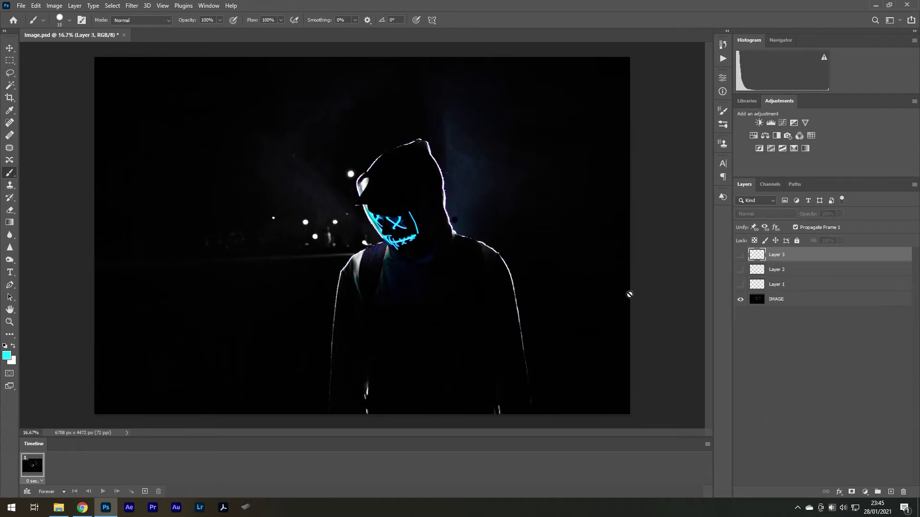
{"action": "key", "text": "Caps_Lock"}
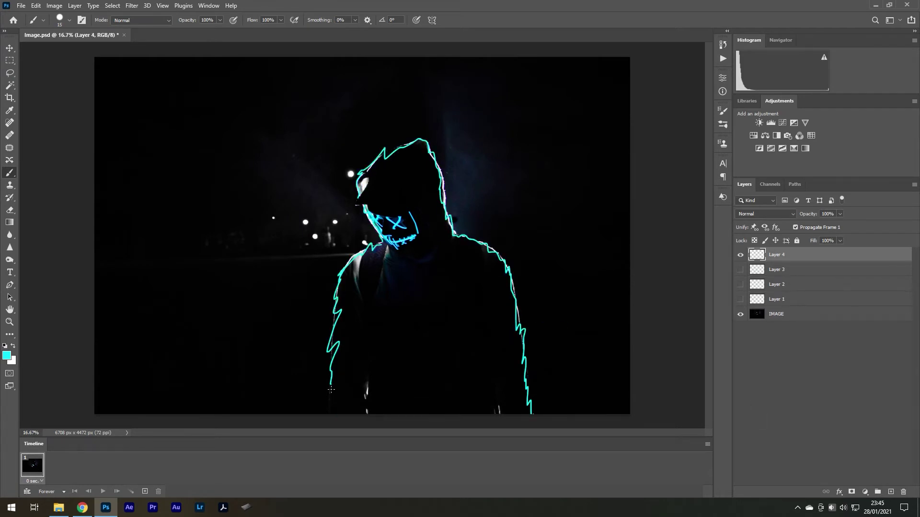
{"action": "left_click_drag", "start_coordinate": [531, 411], "coordinate": [469, 236]}
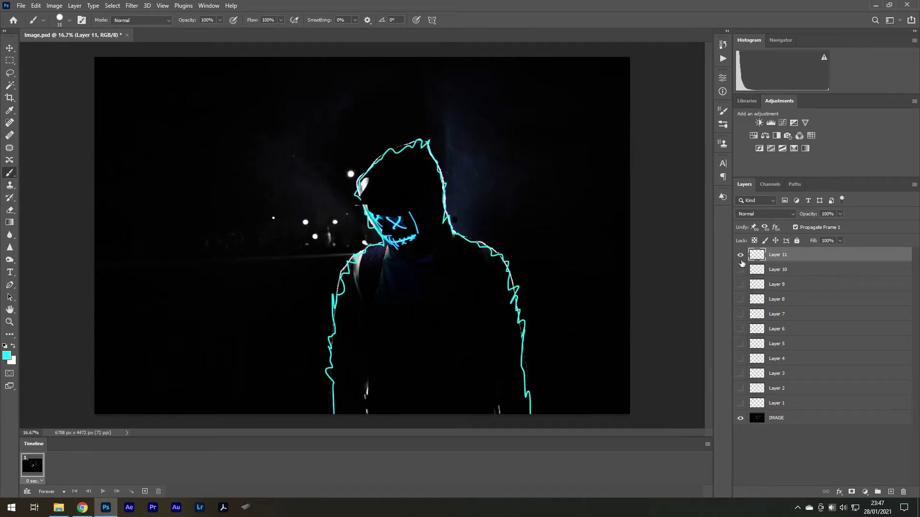
Hide Layer 11, select IMAGE, and duplicate the animation frame seven times.
{"action": "left_click", "coordinate": [740, 255]}
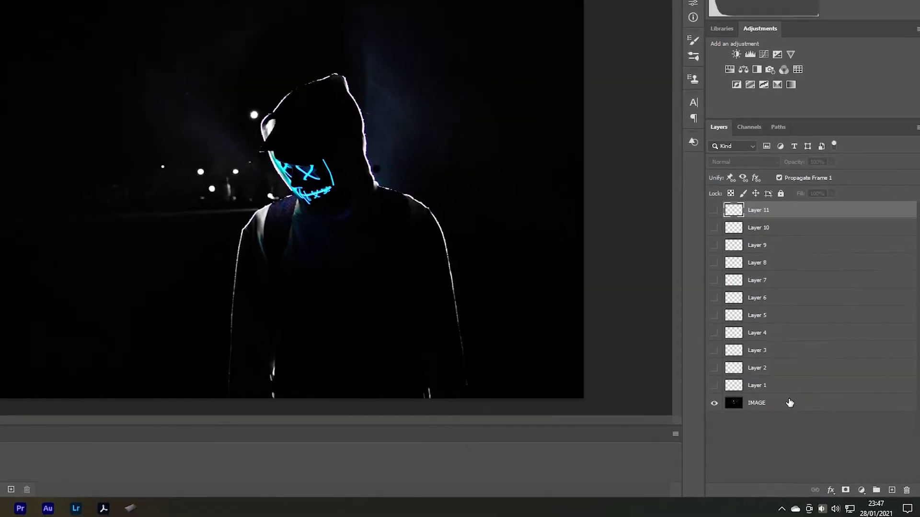
{"action": "left_click", "coordinate": [789, 402]}
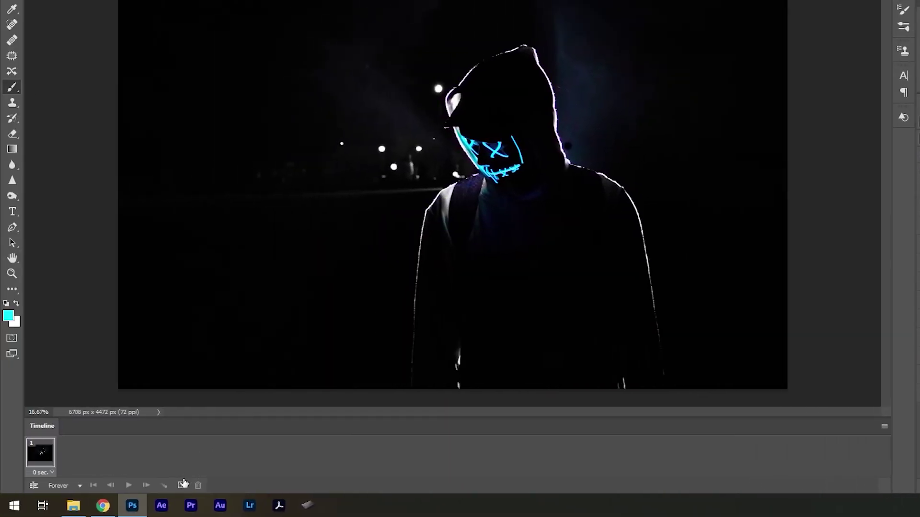
{"action": "left_click", "coordinate": [182, 486]}
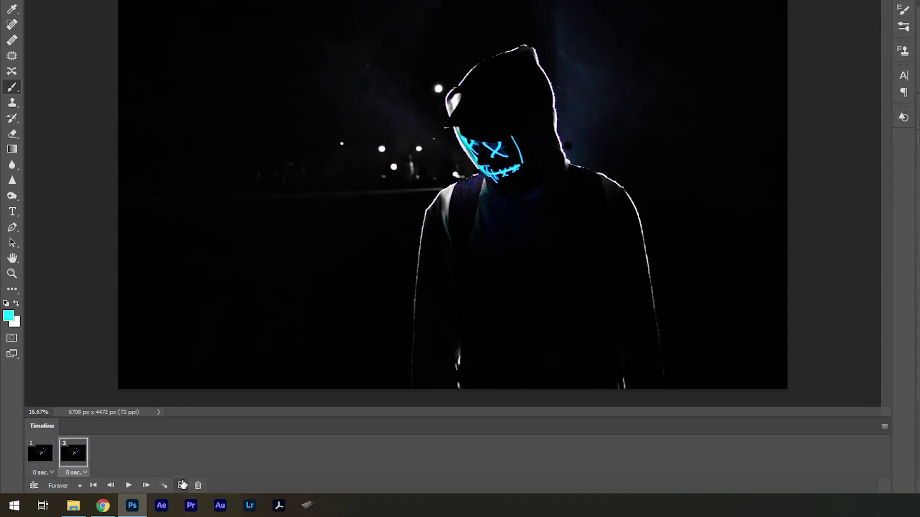
{"action": "left_click", "coordinate": [181, 486]}
{"action": "left_click", "coordinate": [181, 485]}
{"action": "left_click", "coordinate": [182, 485]}
{"action": "left_click", "coordinate": [181, 485]}
{"action": "left_click", "coordinate": [181, 486]}
{"action": "left_click", "coordinate": [182, 486]}
{"action": "left_click", "coordinate": [182, 486]}
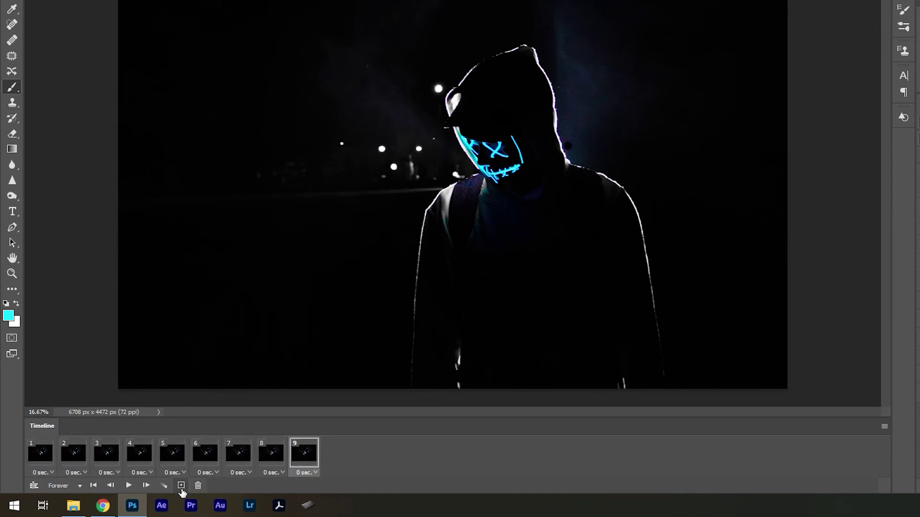
{"action": "left_click", "coordinate": [181, 486]}
{"action": "left_click", "coordinate": [181, 486]}
{"action": "left_click", "coordinate": [182, 486]}
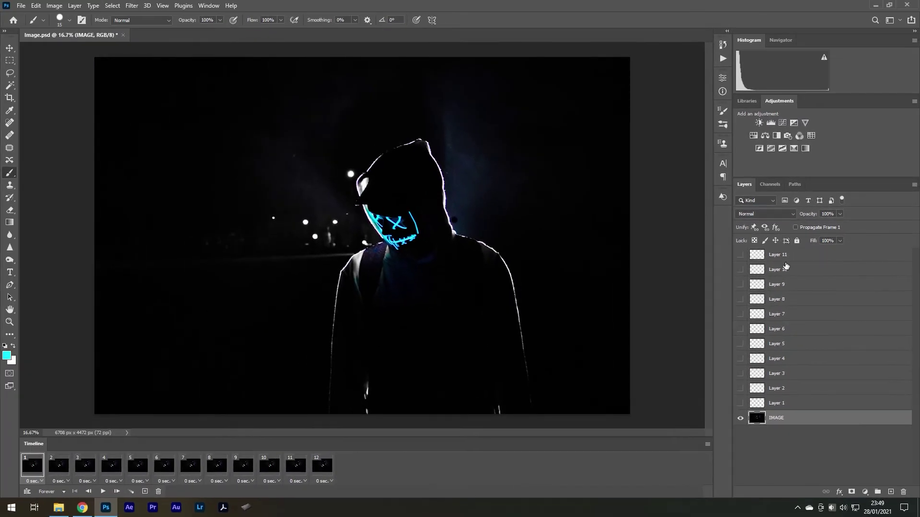
Show Layer 1's outline on frame 2, select frame 3, and play the preview.
{"action": "left_click", "coordinate": [57, 465]}
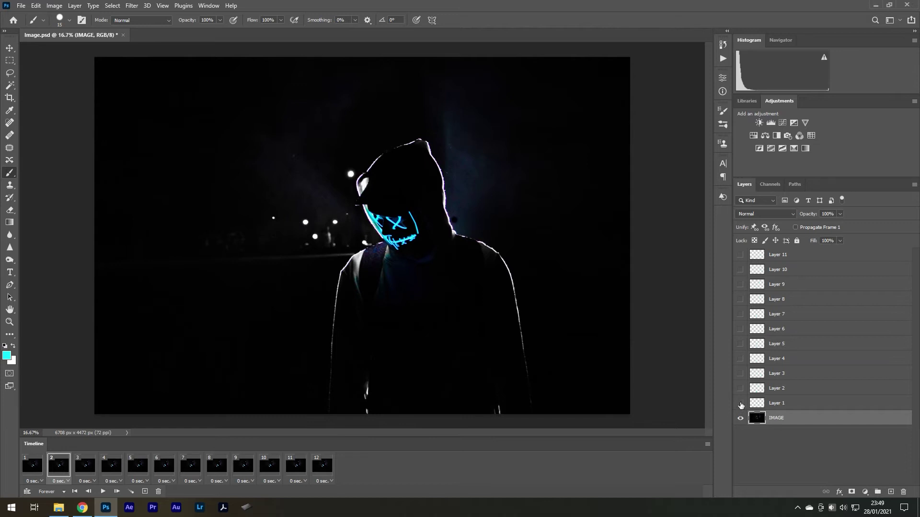
{"action": "left_click", "coordinate": [740, 404]}
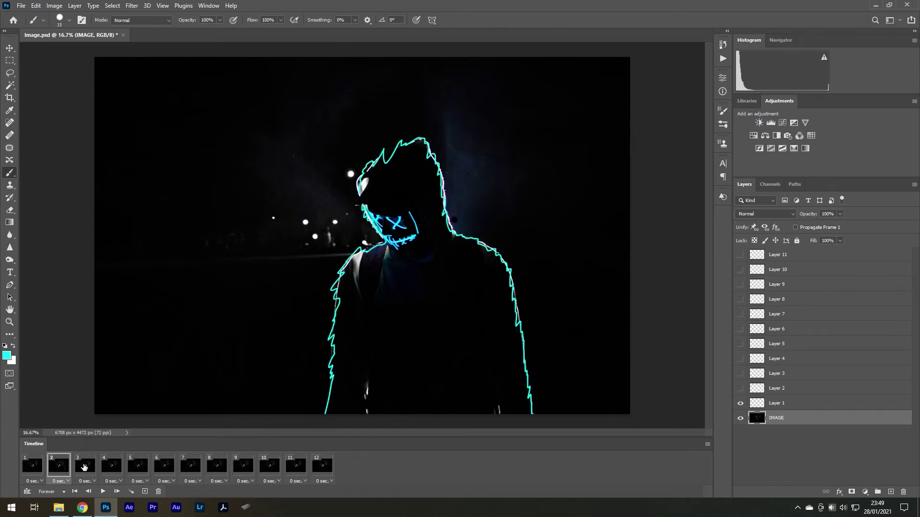
{"action": "left_click", "coordinate": [84, 465]}
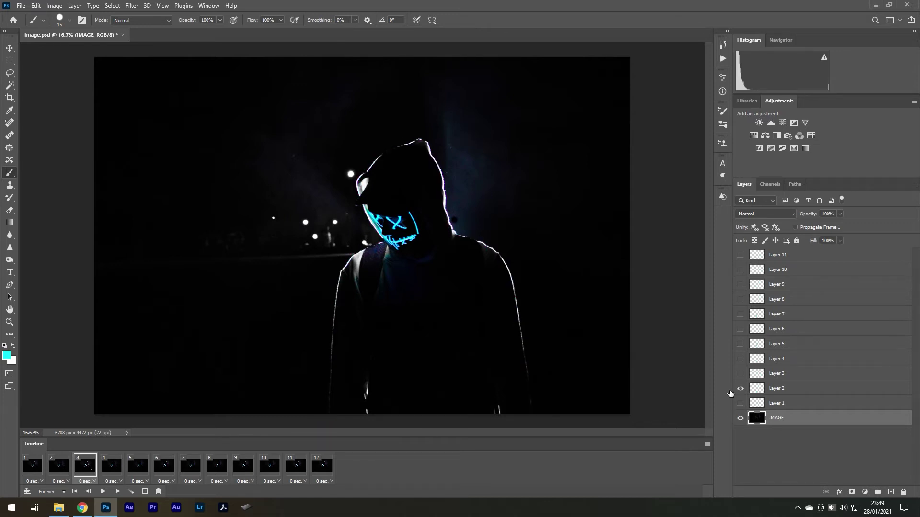
{"action": "key", "text": "space"}
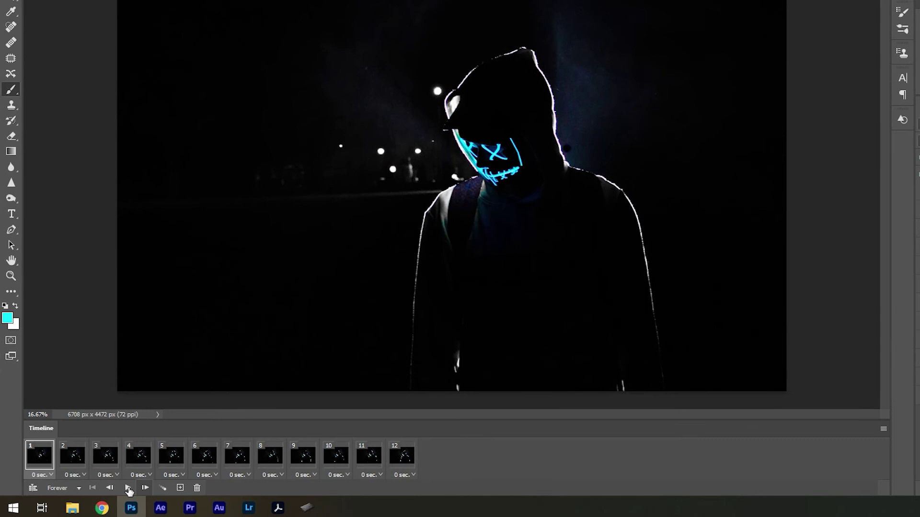
Play and stop the animation preview, then delete the first frame.
{"action": "left_click", "coordinate": [128, 488]}
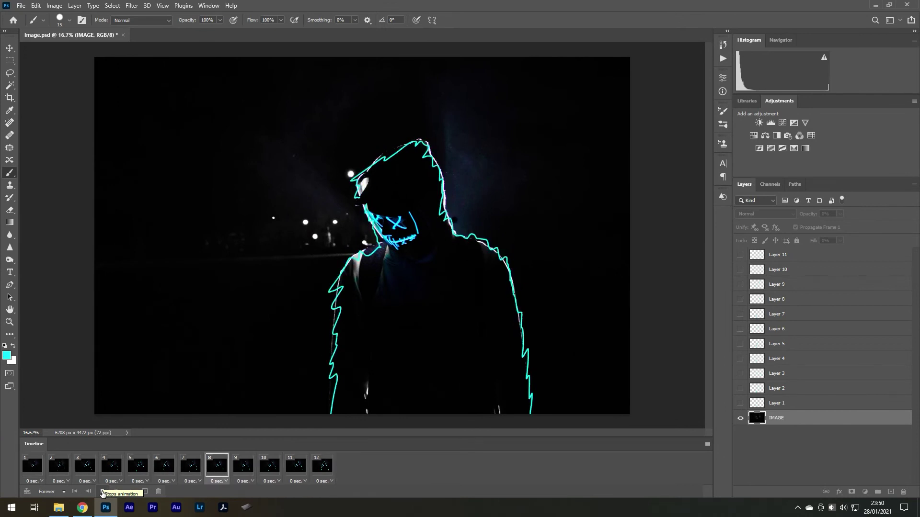
{"action": "left_click", "coordinate": [103, 492]}
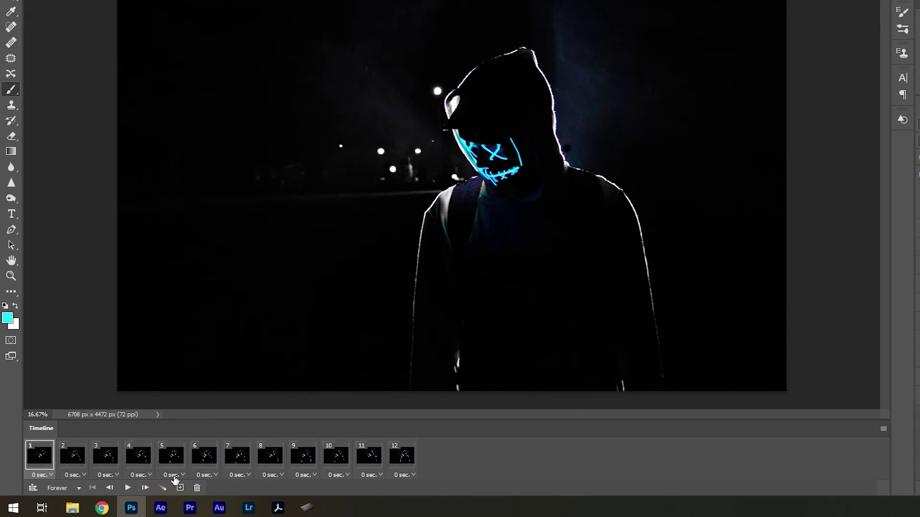
{"action": "left_click", "coordinate": [197, 489]}
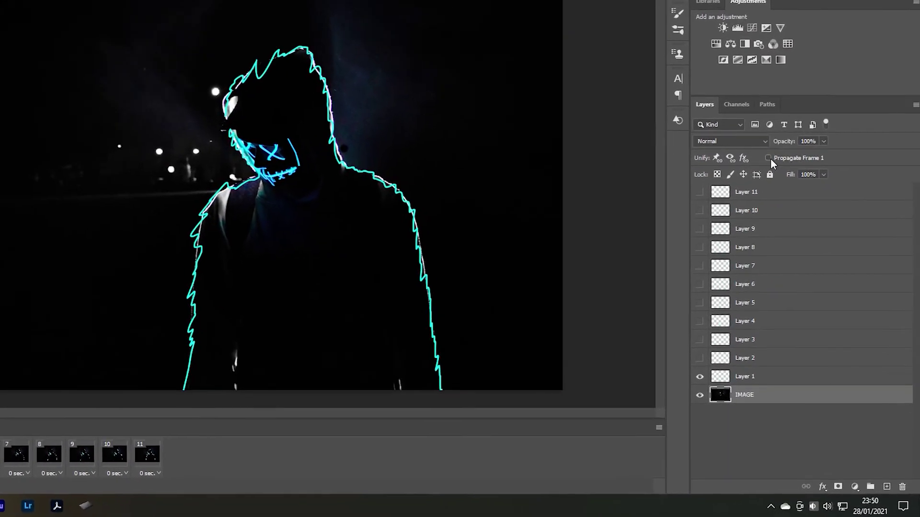
Add a blue Outer Glow layer style to Layer 1 through Blending Options.
{"action": "left_click", "coordinate": [750, 381]}
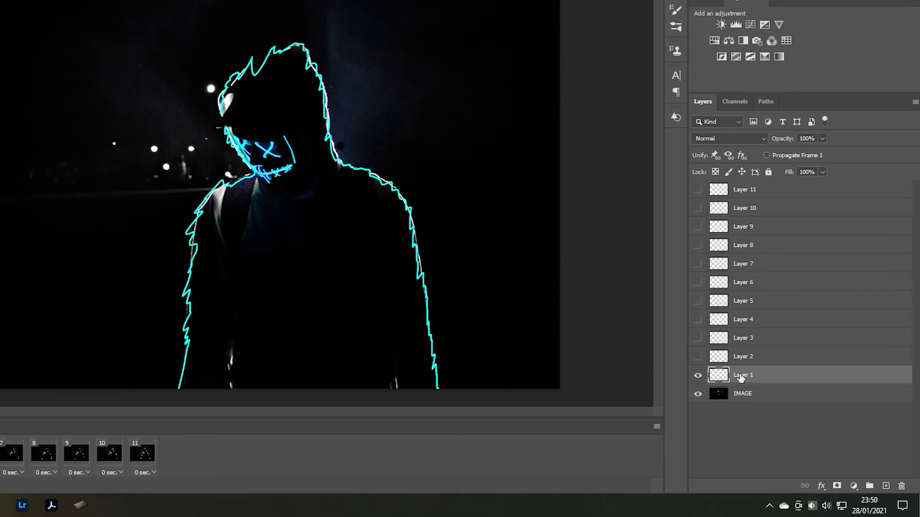
{"action": "right_click", "coordinate": [741, 378]}
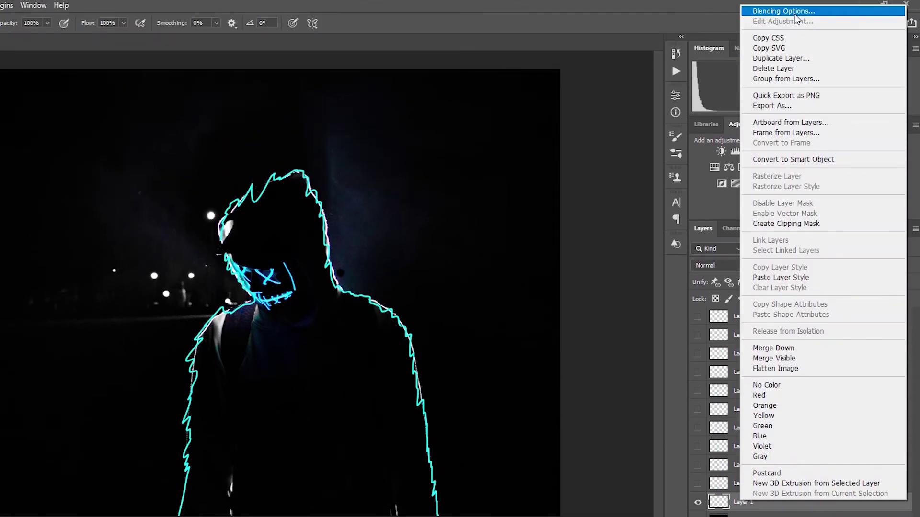
{"action": "left_click", "coordinate": [794, 14]}
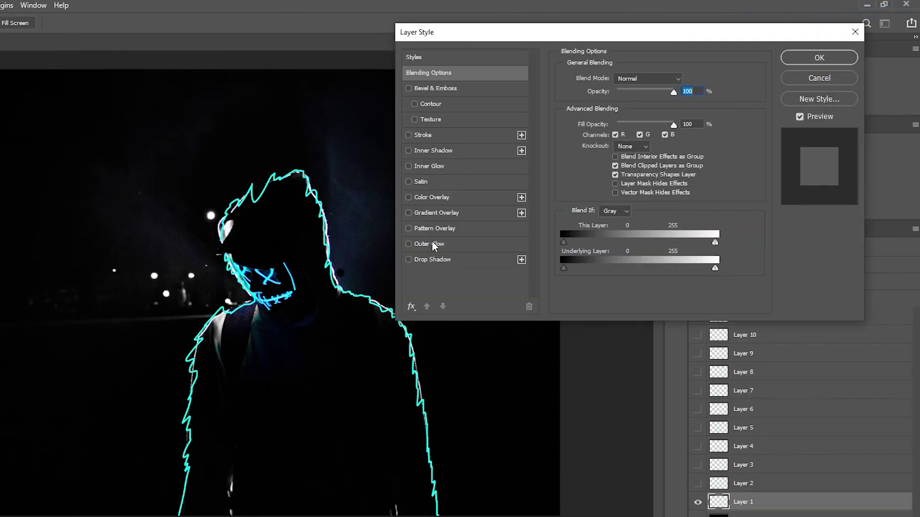
{"action": "left_click", "coordinate": [423, 244]}
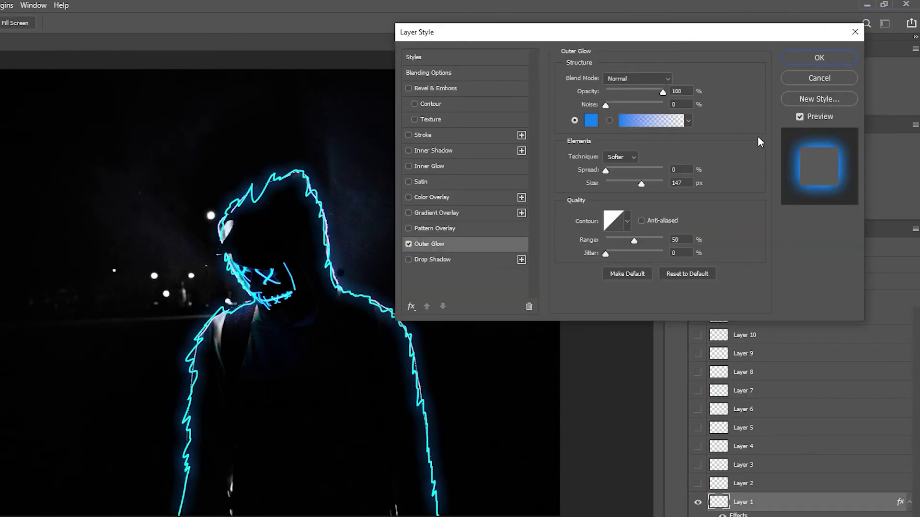
{"action": "left_click", "coordinate": [819, 58]}
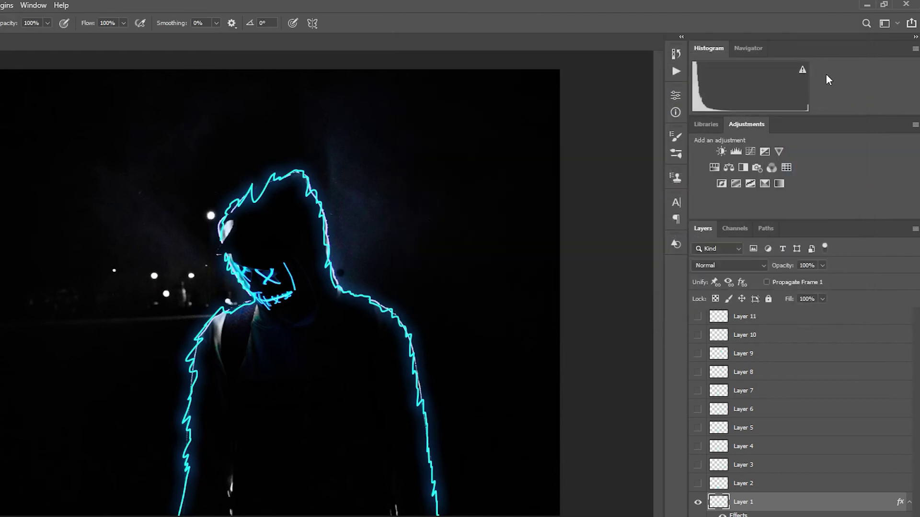
Copy Layer 1's glow style and paste it onto Layer 2 for frame 2.
{"action": "right_click", "coordinate": [851, 428]}
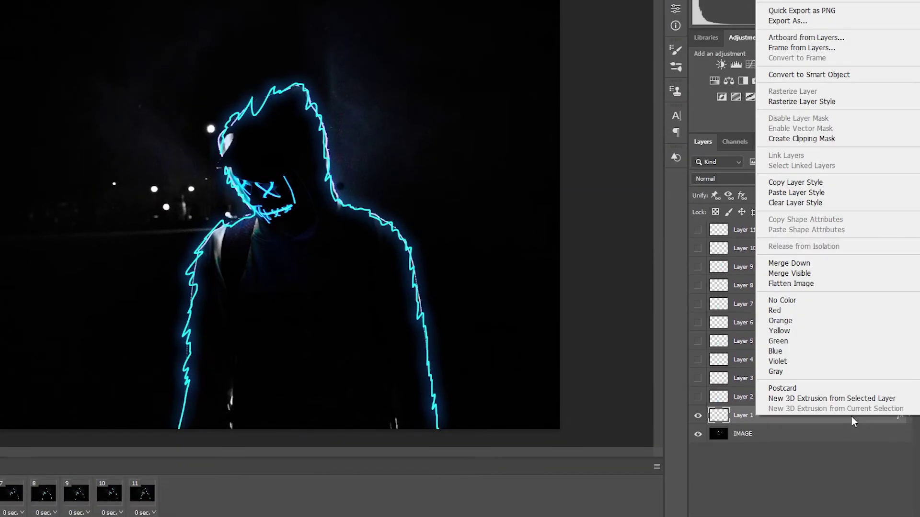
{"action": "left_click", "coordinate": [806, 185]}
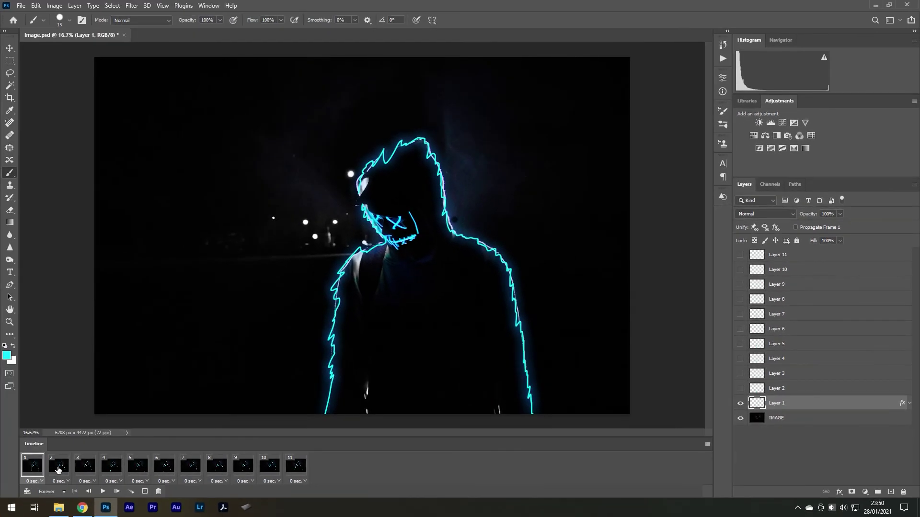
{"action": "left_click", "coordinate": [58, 469]}
{"action": "left_click", "coordinate": [776, 391]}
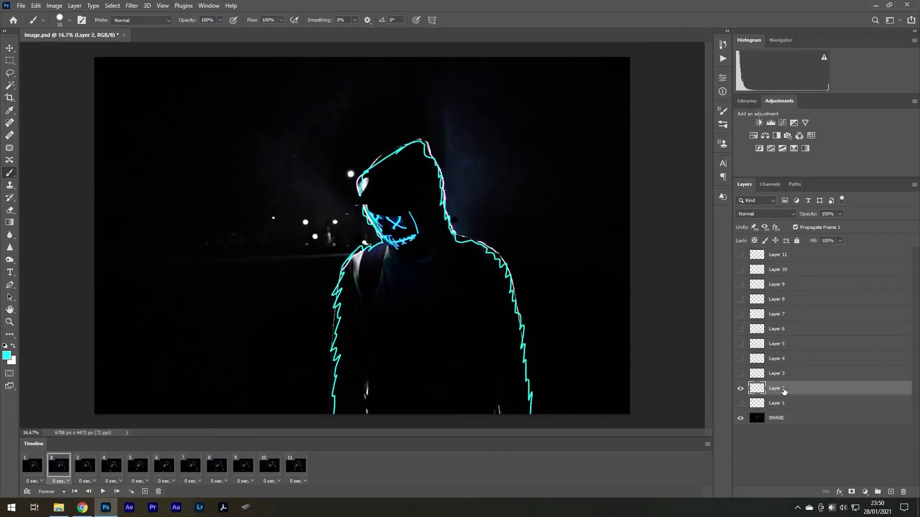
{"action": "right_click", "coordinate": [777, 389]}
{"action": "left_click", "coordinate": [816, 319]}
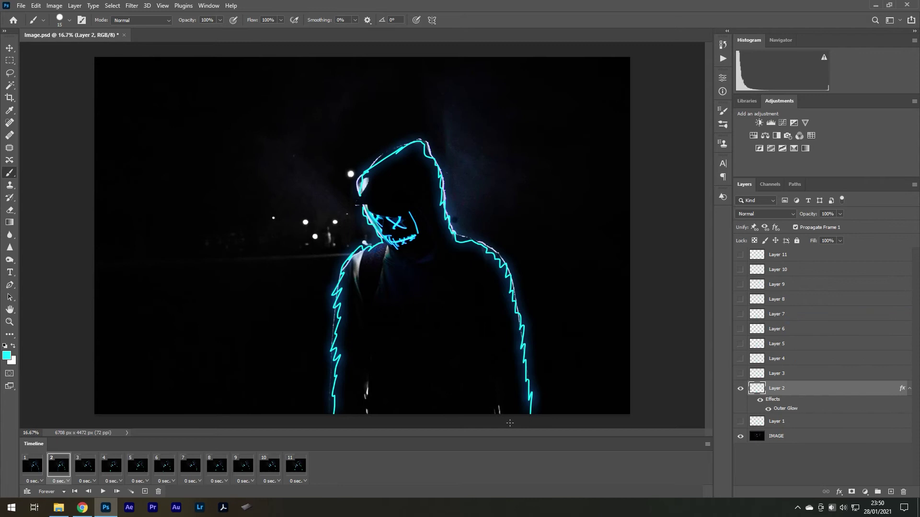
Paste the glow style onto the outline layers of the following frames, from Layer 3 onward.
{"action": "left_click", "coordinate": [84, 469]}
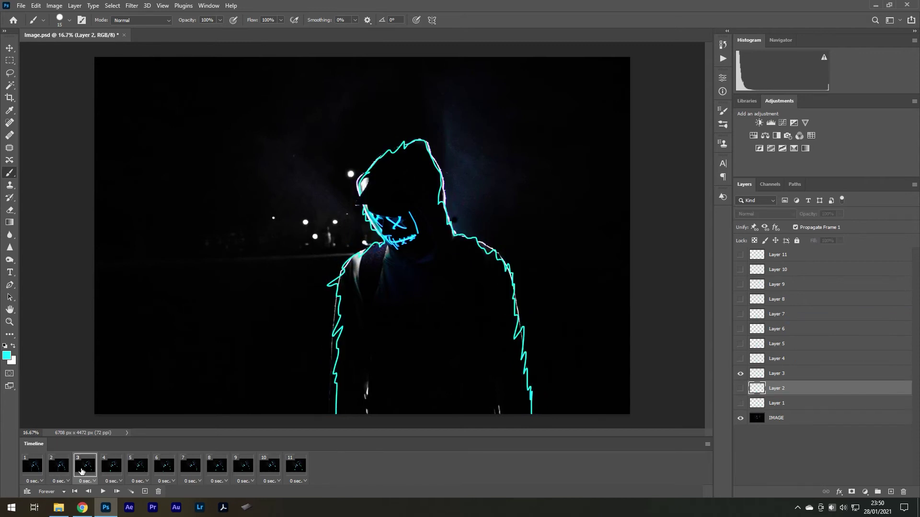
{"action": "right_click", "coordinate": [793, 377]}
{"action": "left_click", "coordinate": [709, 320]}
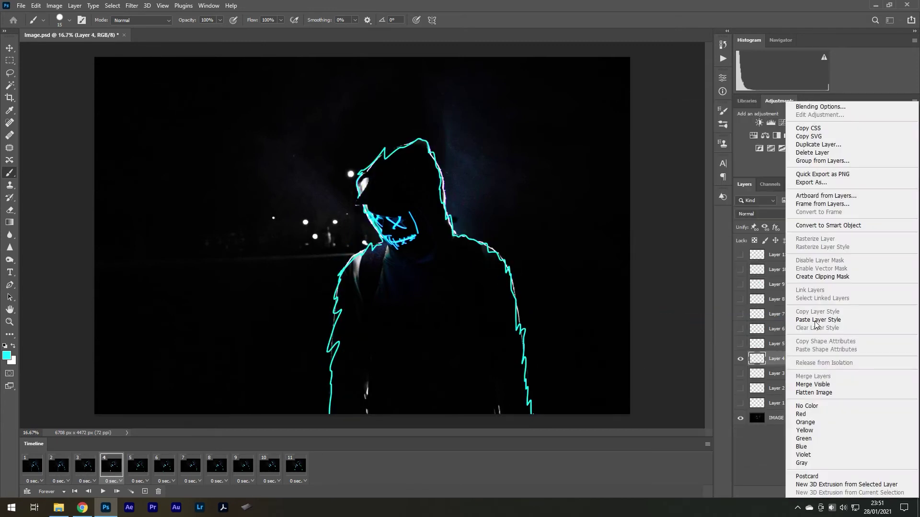
{"action": "left_click", "coordinate": [815, 320]}
{"action": "left_click", "coordinate": [137, 466]}
{"action": "left_click", "coordinate": [163, 466]}
{"action": "left_click", "coordinate": [190, 466]}
{"action": "right_click", "coordinate": [793, 314]}
{"action": "left_click", "coordinate": [815, 320]}
{"action": "left_click", "coordinate": [216, 465]}
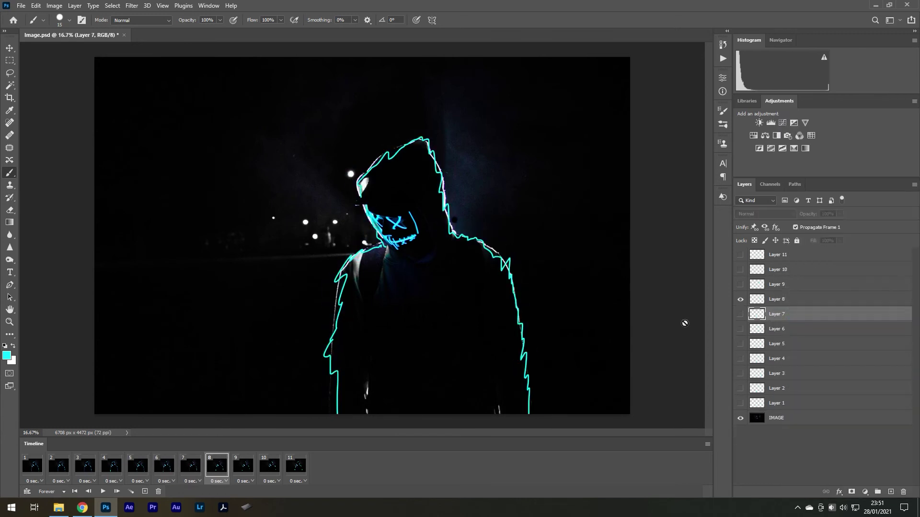
{"action": "right_click", "coordinate": [793, 299]}
{"action": "left_click", "coordinate": [816, 320]}
Paste the glow onto the remaining outline layers through Layer 11, then play the animation.
{"action": "left_click", "coordinate": [243, 465]}
{"action": "right_click", "coordinate": [793, 284]}
{"action": "left_click", "coordinate": [816, 320]}
{"action": "left_click", "coordinate": [269, 465]}
{"action": "right_click", "coordinate": [792, 270]}
{"action": "left_click", "coordinate": [296, 465]}
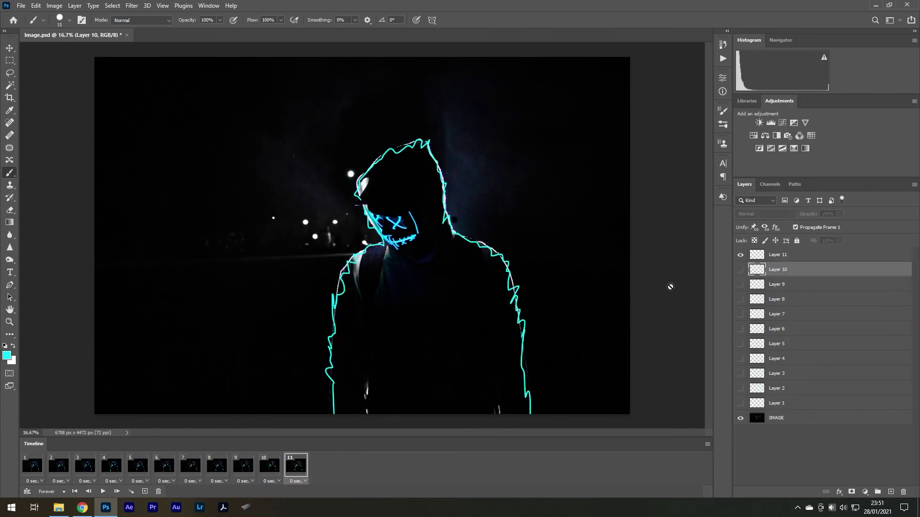
{"action": "right_click", "coordinate": [786, 254]}
{"action": "left_click", "coordinate": [814, 319]}
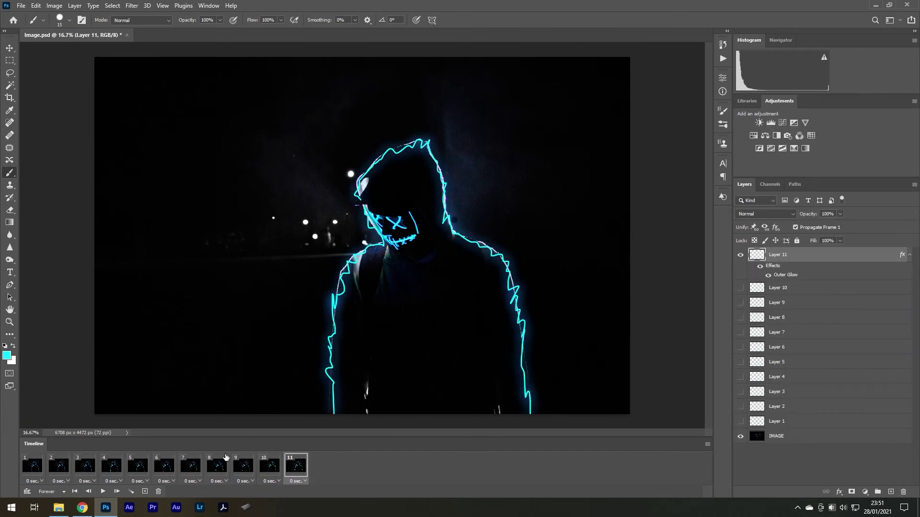
{"action": "left_click", "coordinate": [102, 492]}
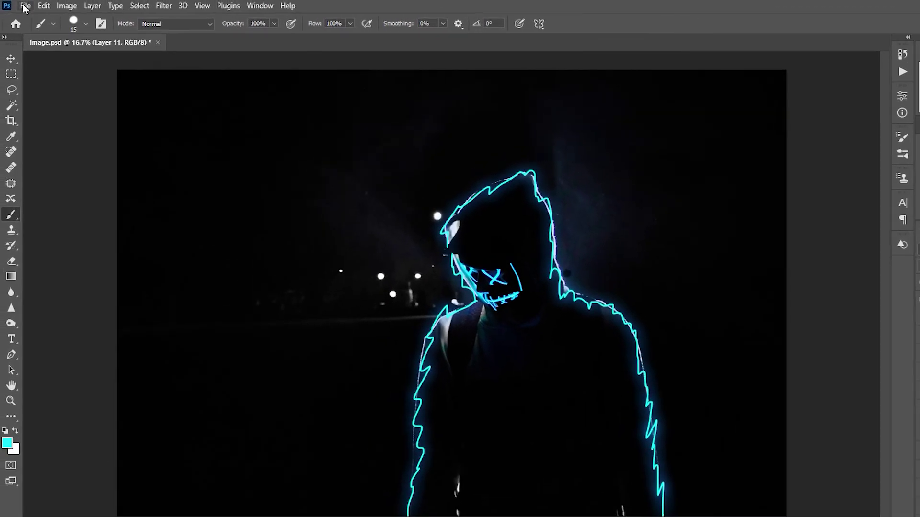
Bring up File > Export > Save for Web (Legacy) with the format list expanded.
{"action": "left_click", "coordinate": [17, 2]}
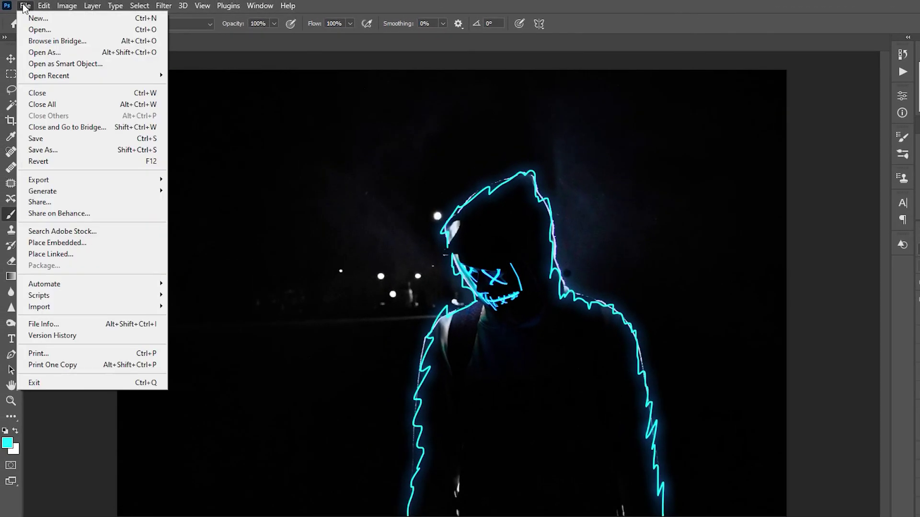
{"action": "mouse_move", "coordinate": [82, 180]}
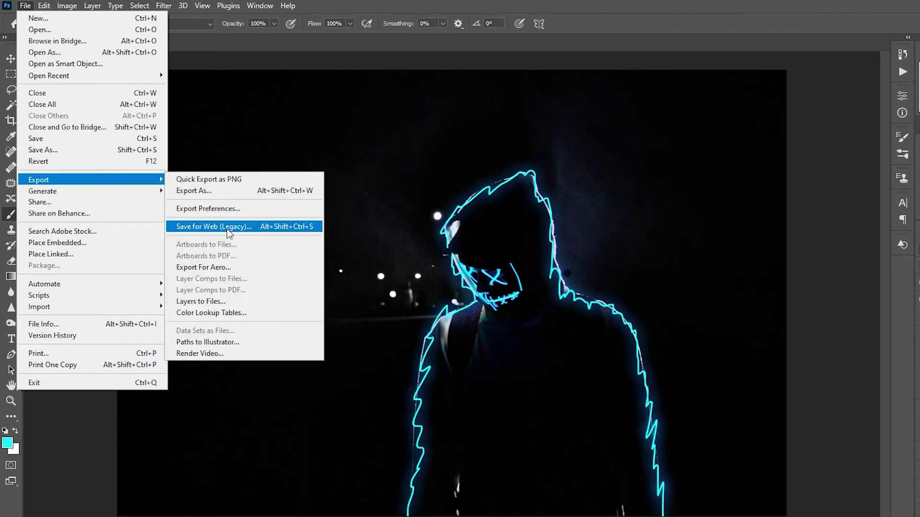
{"action": "left_click", "coordinate": [228, 229]}
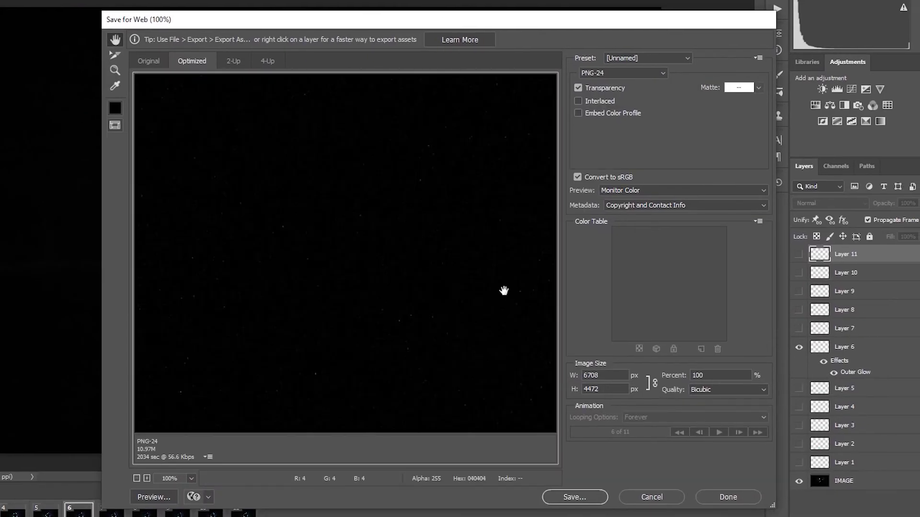
{"action": "left_click", "coordinate": [610, 75]}
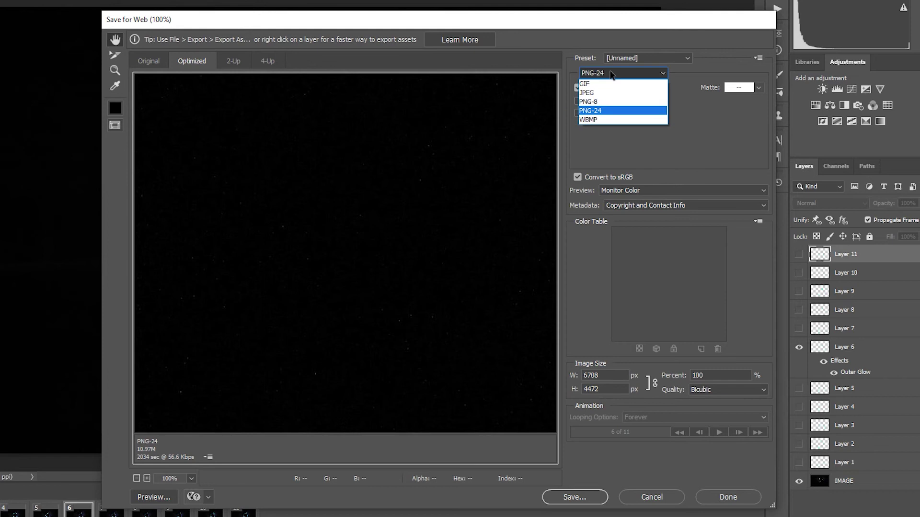
Save a GIF at 1200 px width, lossy 10, looping Forever, as image.gif on the desktop.
{"action": "left_click", "coordinate": [611, 83]}
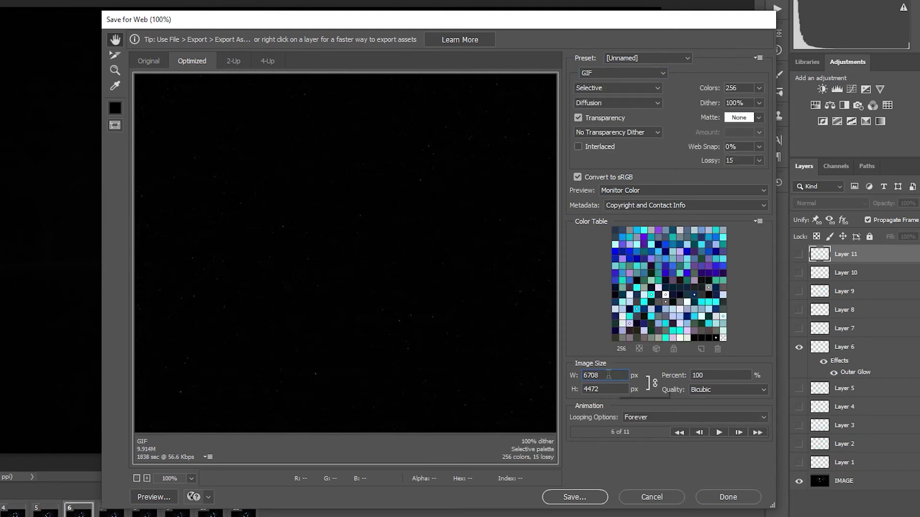
{"action": "type", "text": "1200"}
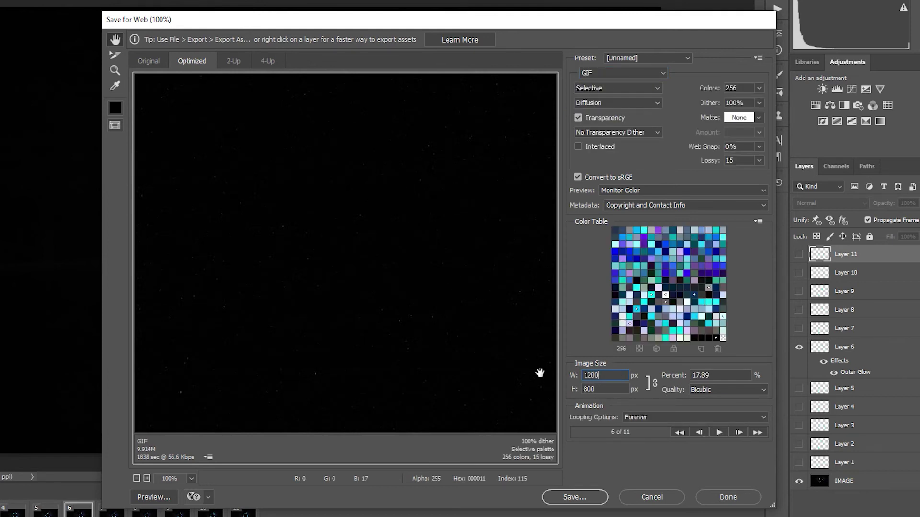
{"action": "key", "text": "Tab"}
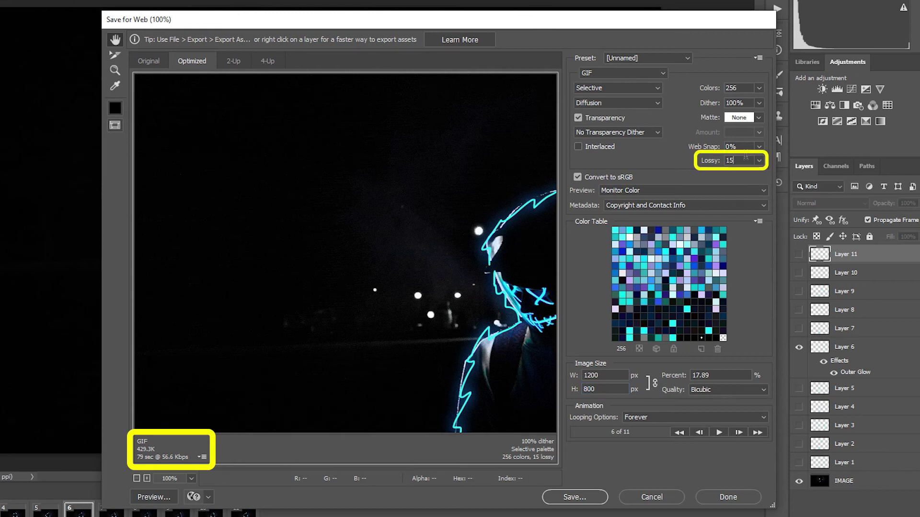
{"action": "double_click", "coordinate": [730, 160]}
{"action": "type", "text": "10"}
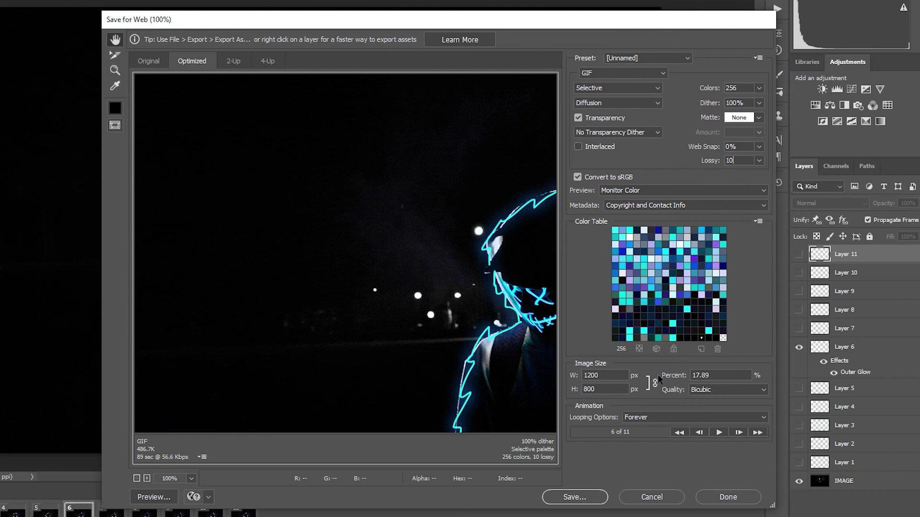
{"action": "left_click", "coordinate": [650, 416]}
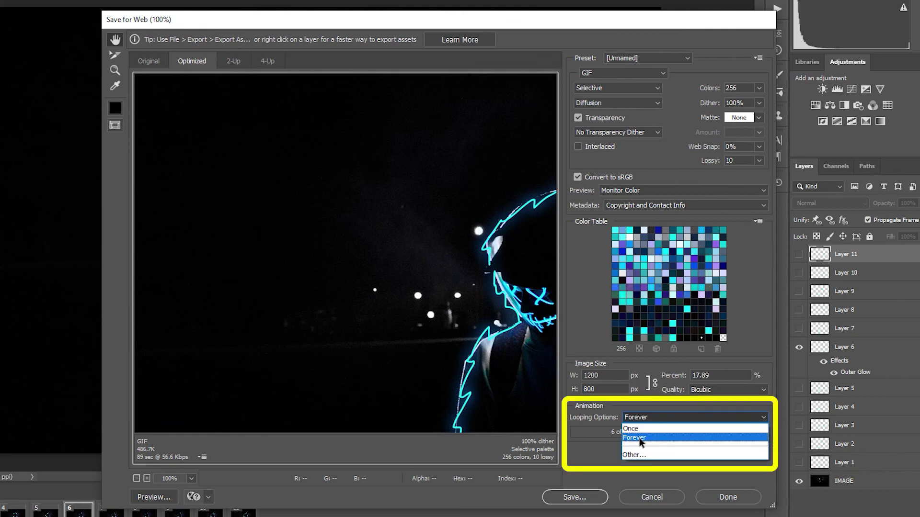
{"action": "left_click", "coordinate": [639, 437]}
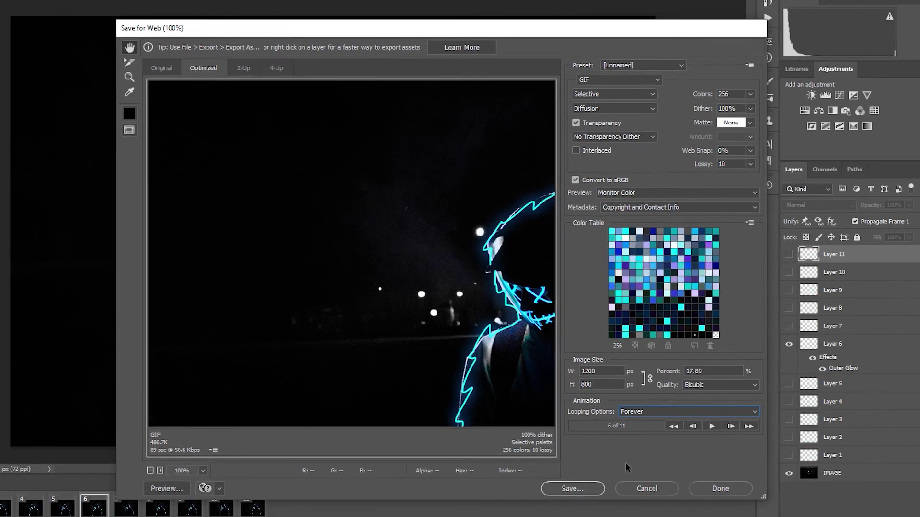
{"action": "left_click", "coordinate": [572, 489]}
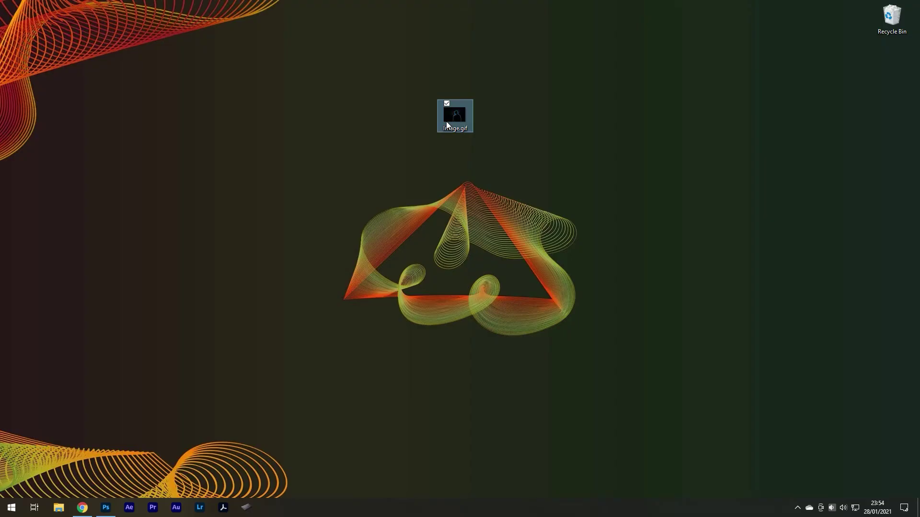
Open image.gif from the desktop in Windows Photos and shift the viewer window left.
{"action": "double_click", "coordinate": [446, 122]}
{"action": "left_click_drag", "start_coordinate": [585, 14], "coordinate": [502, 22]}
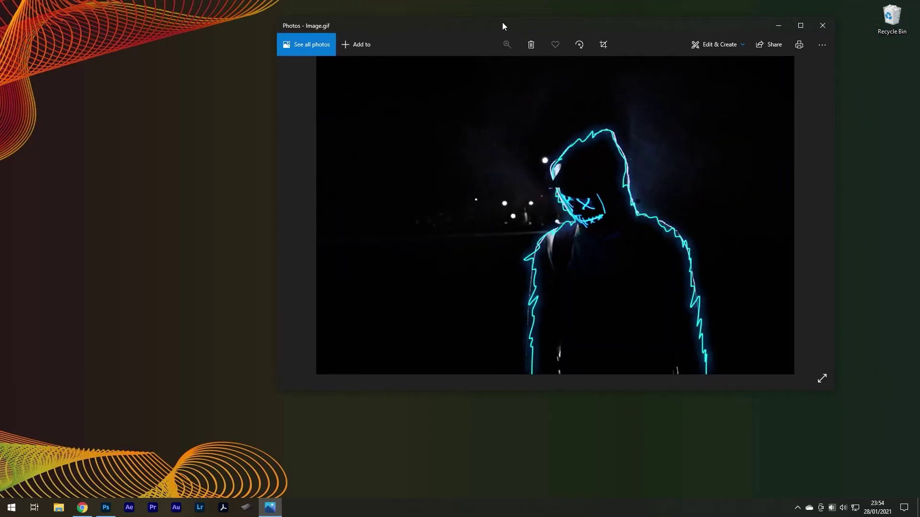